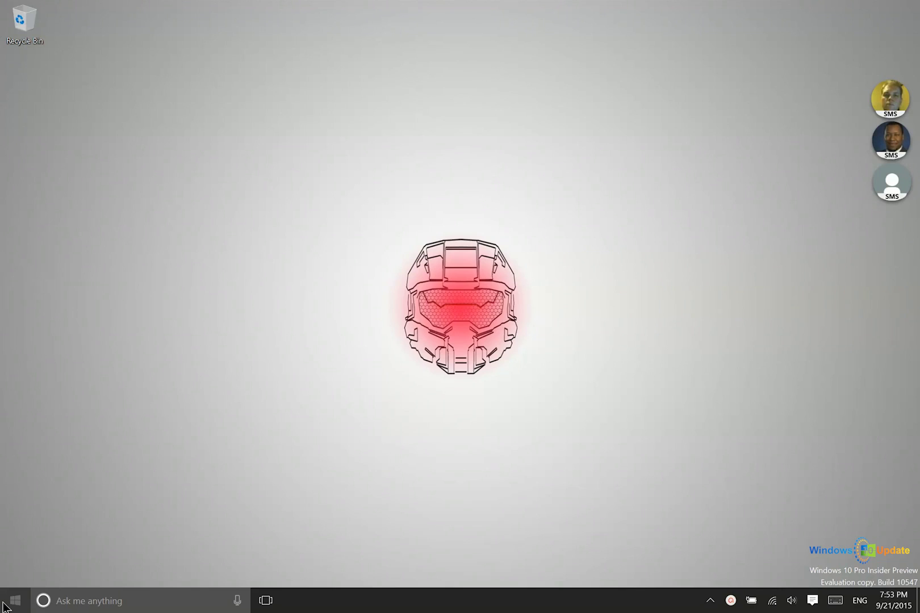
- Open Microsoft Edge in a maximized window and open the news story "3 weeks later, more questions than answers in police slaying"
{"action": "left_click", "coordinate": [3, 607]}
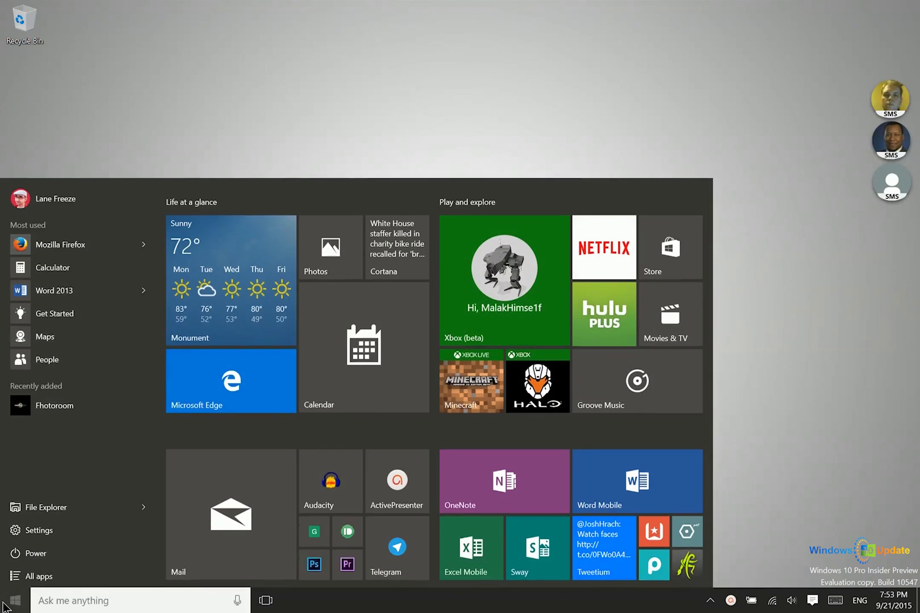
{"action": "left_click", "coordinate": [229, 398]}
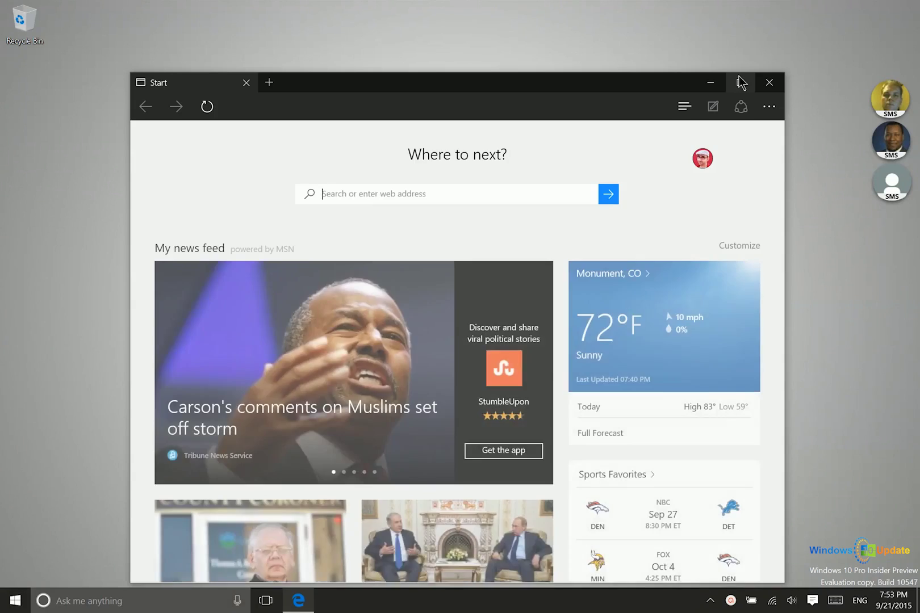
{"action": "left_click", "coordinate": [739, 77]}
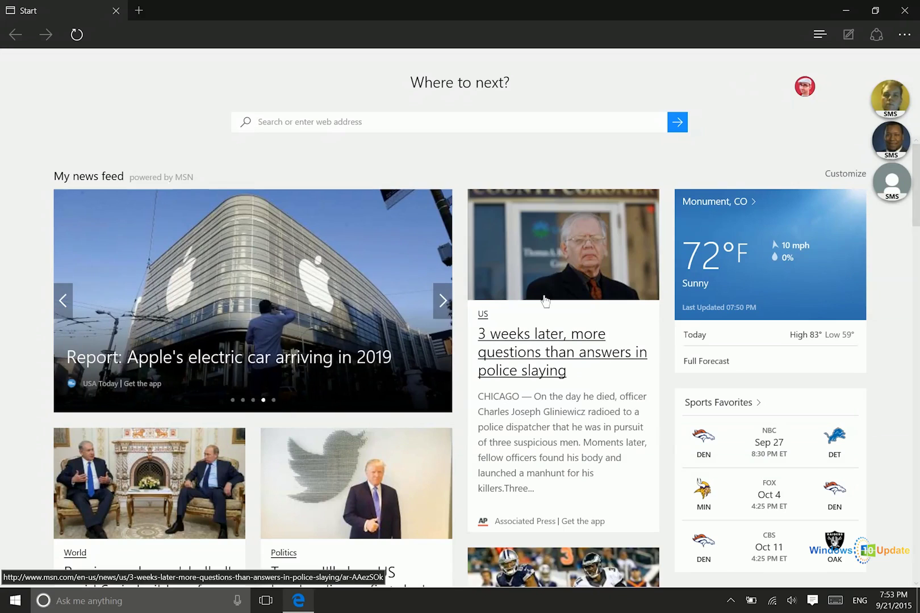
{"action": "left_click", "coordinate": [526, 370]}
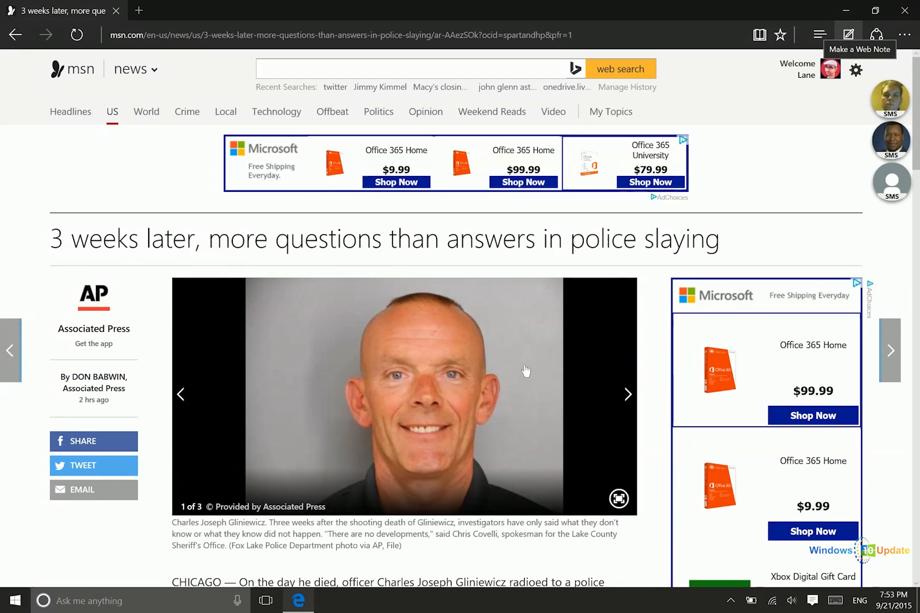
- Start a web note on the article, look through the captured page from beginning to end, and exit the note
{"action": "left_click", "coordinate": [849, 34]}
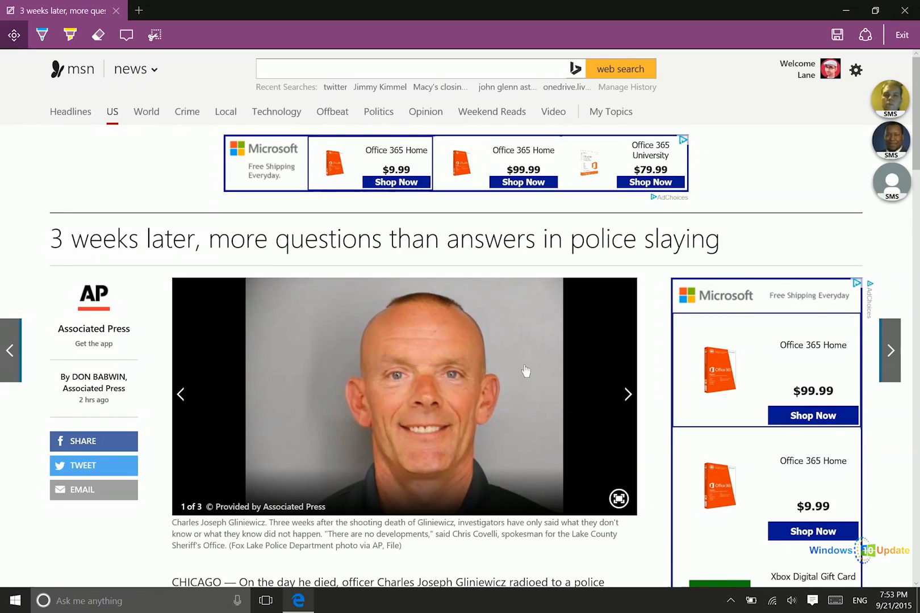
{"action": "scroll", "coordinate": [526, 371], "scroll_direction": "down", "scroll_amount": 20}
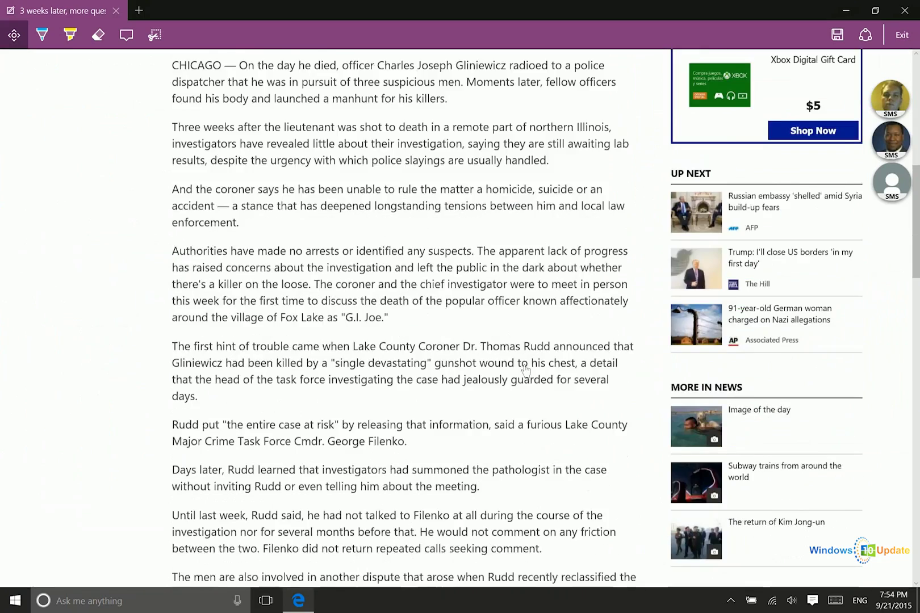
{"action": "scroll", "coordinate": [526, 371], "scroll_direction": "up", "scroll_amount": 4}
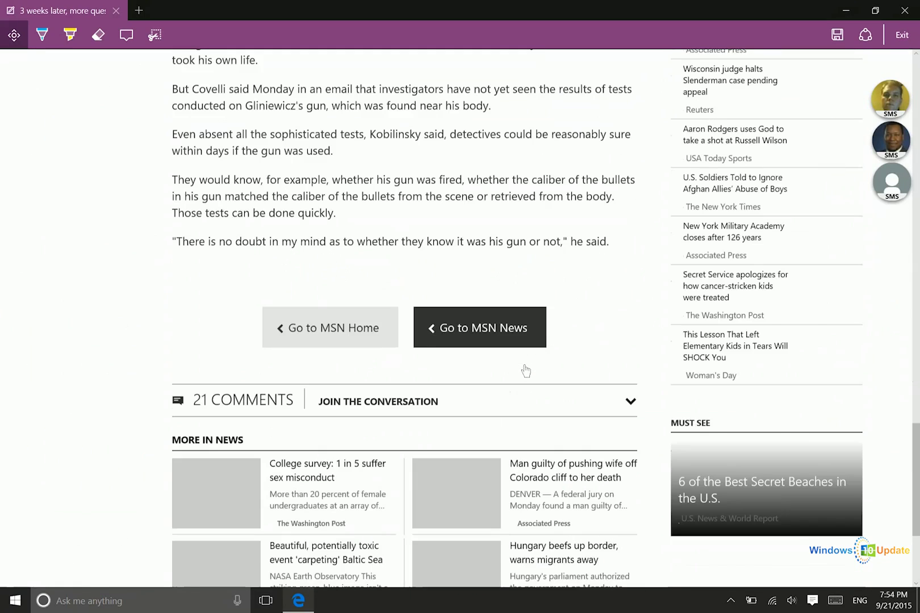
{"action": "scroll", "coordinate": [526, 371], "scroll_direction": "up", "scroll_amount": 20}
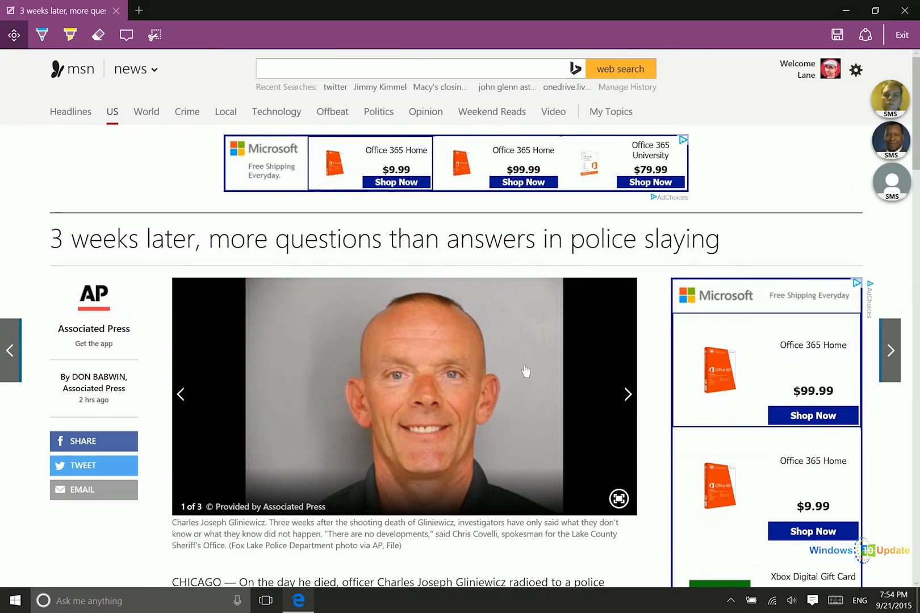
{"action": "scroll", "coordinate": [526, 371], "scroll_direction": "down", "scroll_amount": 20}
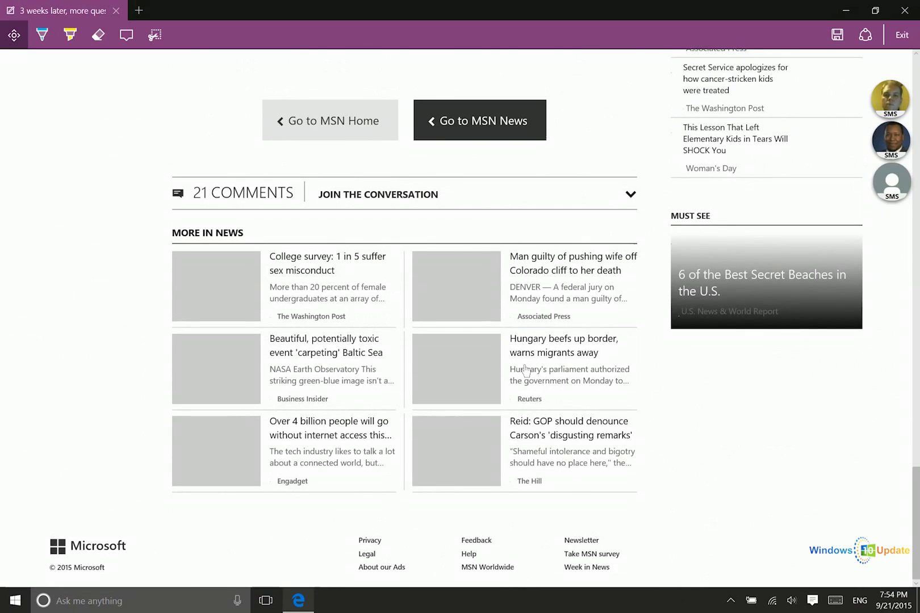
{"action": "scroll", "coordinate": [526, 371], "scroll_direction": "up", "scroll_amount": 20}
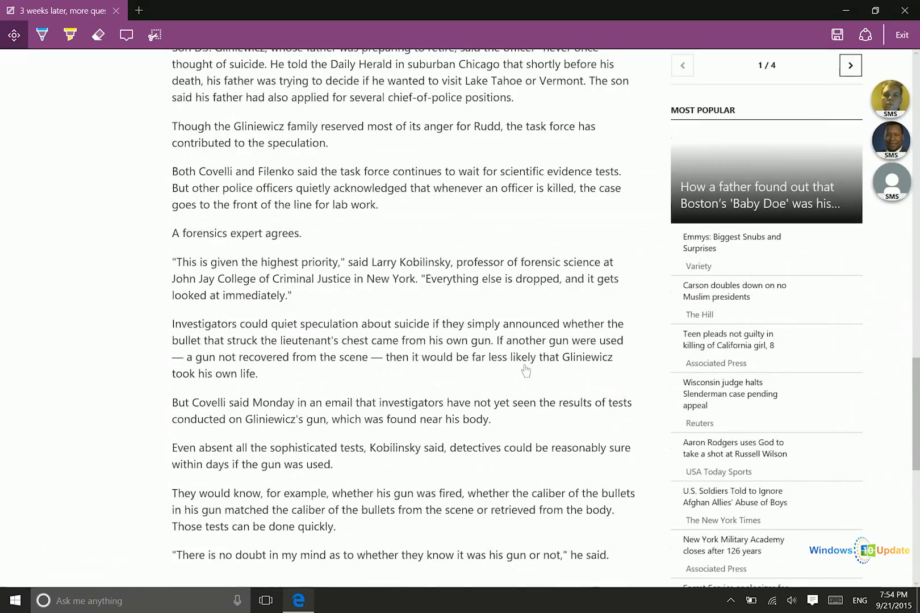
{"action": "scroll", "coordinate": [526, 371], "scroll_direction": "up", "scroll_amount": 1}
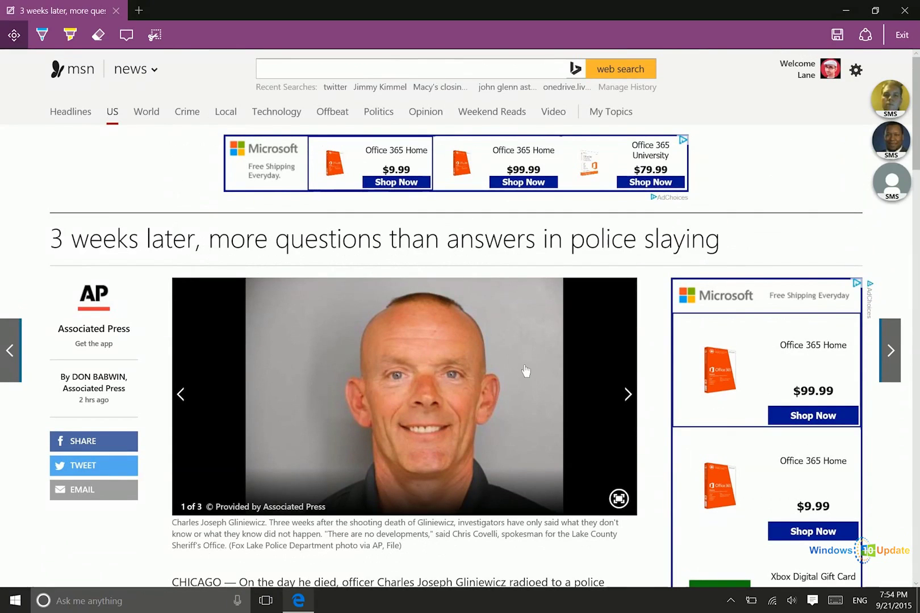
{"action": "scroll", "coordinate": [526, 370], "scroll_direction": "down", "scroll_amount": 20}
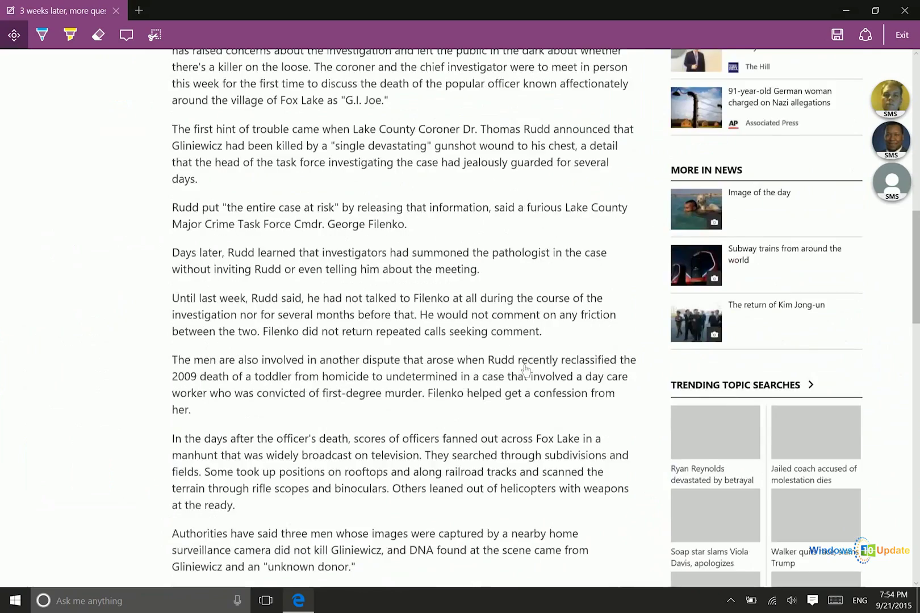
{"action": "scroll", "coordinate": [526, 371], "scroll_direction": "up", "scroll_amount": 20}
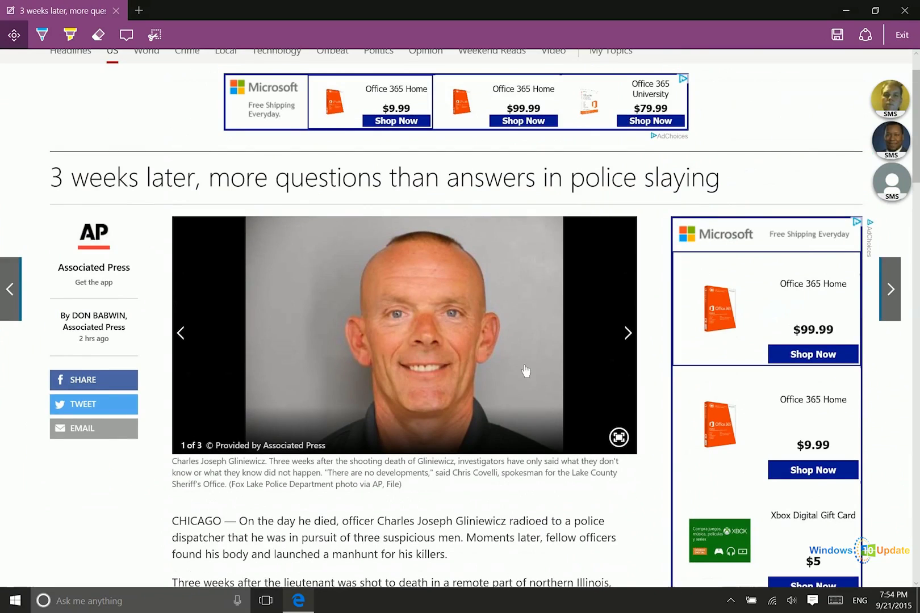
{"action": "scroll", "coordinate": [526, 371], "scroll_direction": "up", "scroll_amount": 2}
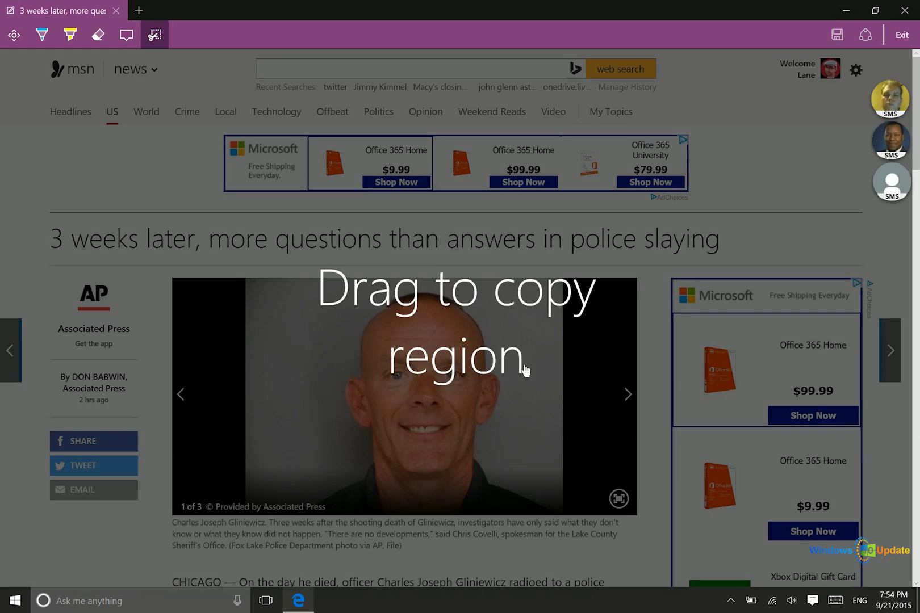
{"action": "key", "text": "Escape"}
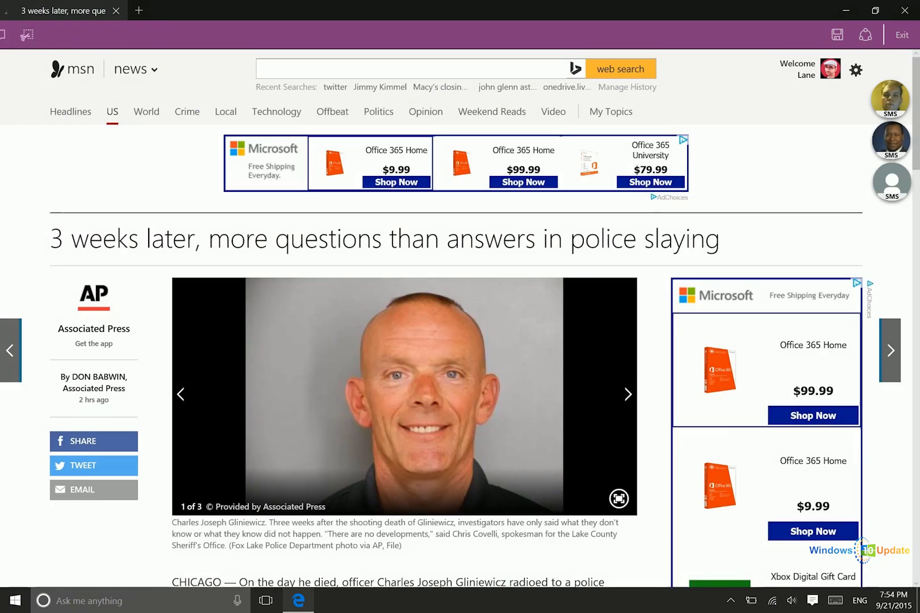
{"action": "left_click", "coordinate": [902, 34]}
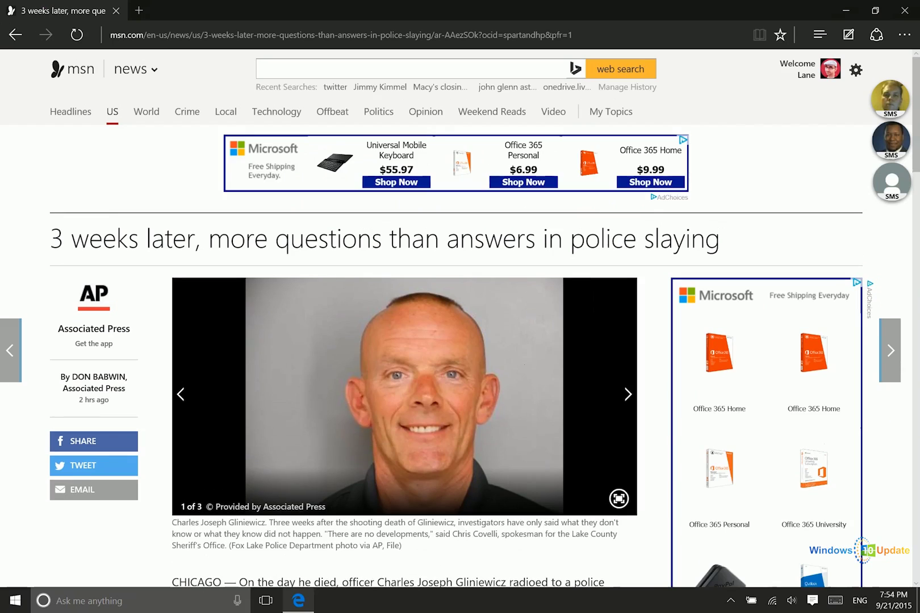
- Make a web note of the article again and set its pen colour to red
{"action": "left_click", "coordinate": [848, 35]}
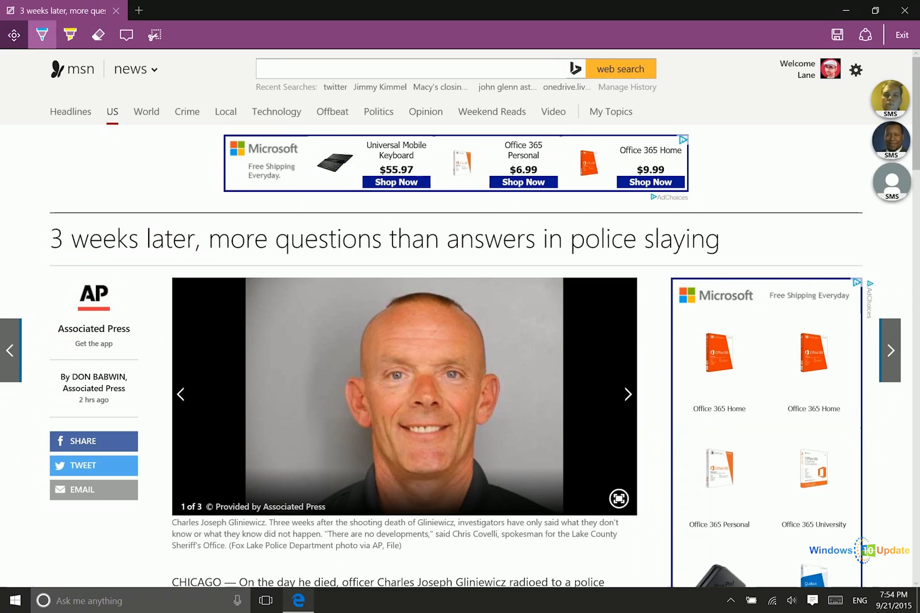
{"action": "left_click", "coordinate": [41, 34]}
{"action": "left_click", "coordinate": [42, 35]}
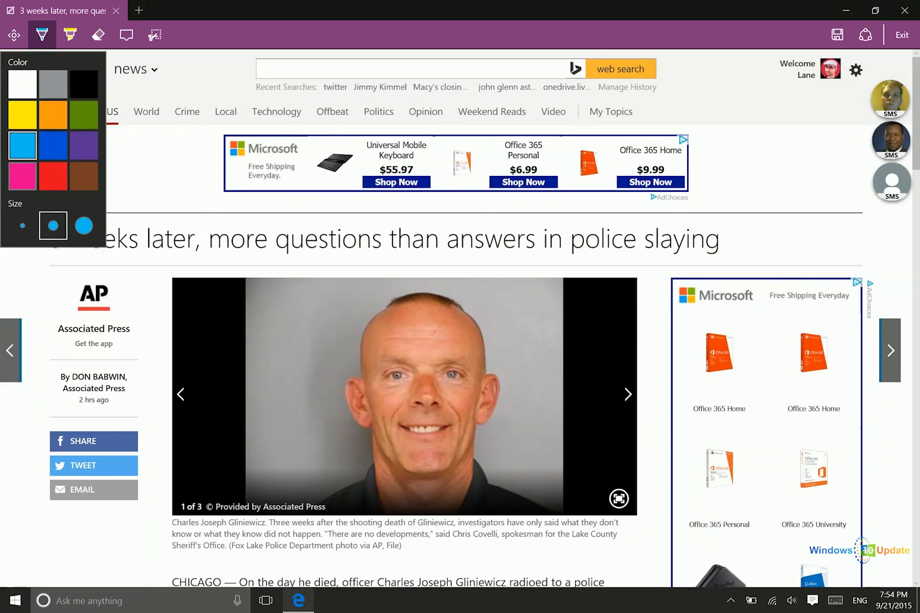
{"action": "left_click", "coordinate": [69, 35]}
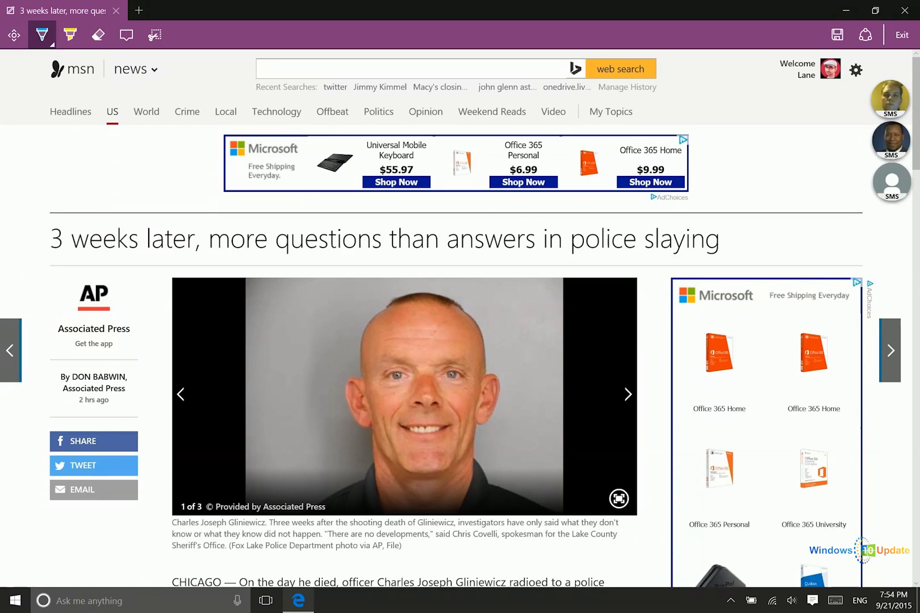
{"action": "left_click", "coordinate": [41, 34]}
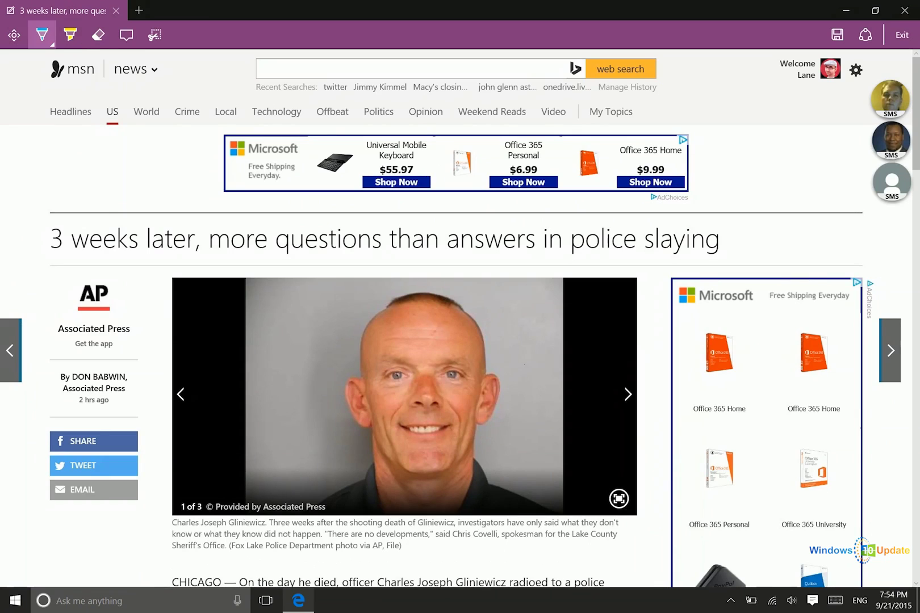
{"action": "left_click", "coordinate": [42, 34]}
{"action": "left_click", "coordinate": [22, 84]}
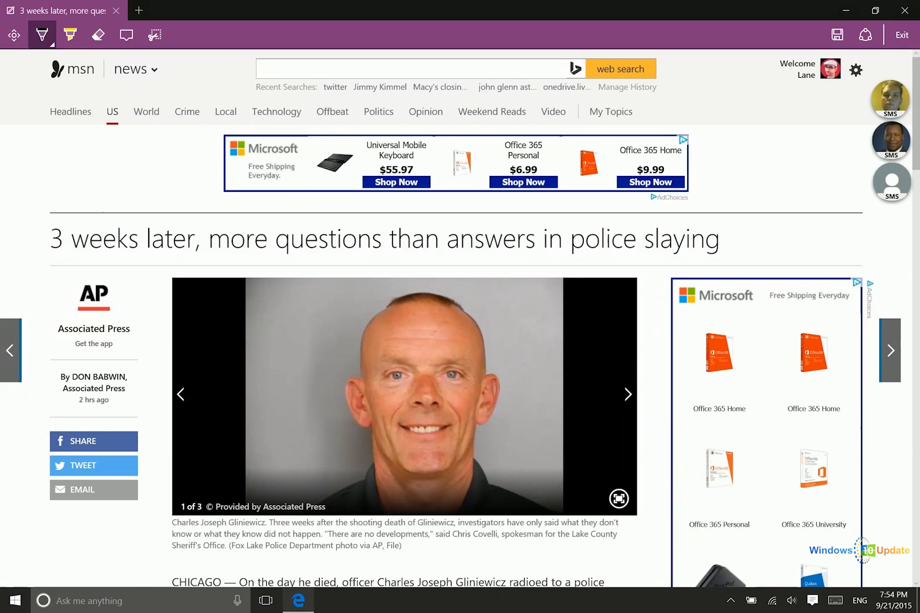
{"action": "left_click", "coordinate": [41, 34]}
{"action": "left_click", "coordinate": [53, 176]}
- Draw a red circle around the face in the article photo and an arrow from below the Headlines link pointing to it
{"action": "mouse_move", "coordinate": [377, 275]}
{"action": "left_mouse_down"}
{"action": "mouse_move", "coordinate": [272, 417]}
{"action": "mouse_move", "coordinate": [295, 295]}
{"action": "left_mouse_up"}
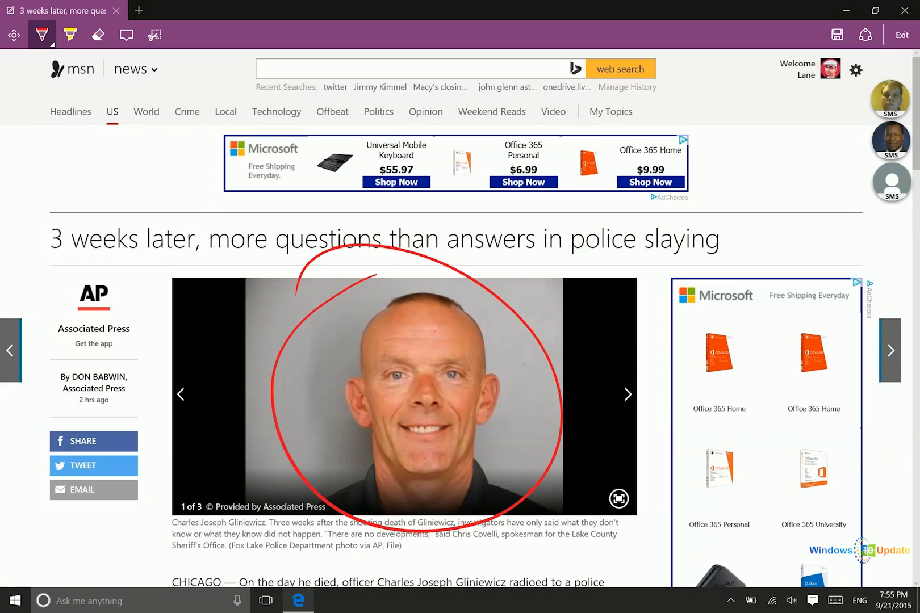
{"action": "left_click_drag", "start_coordinate": [96, 116], "coordinate": [296, 338]}
{"action": "left_click_drag", "start_coordinate": [270, 270], "coordinate": [301, 335]}
{"action": "left_click_drag", "start_coordinate": [213, 325], "coordinate": [297, 340]}
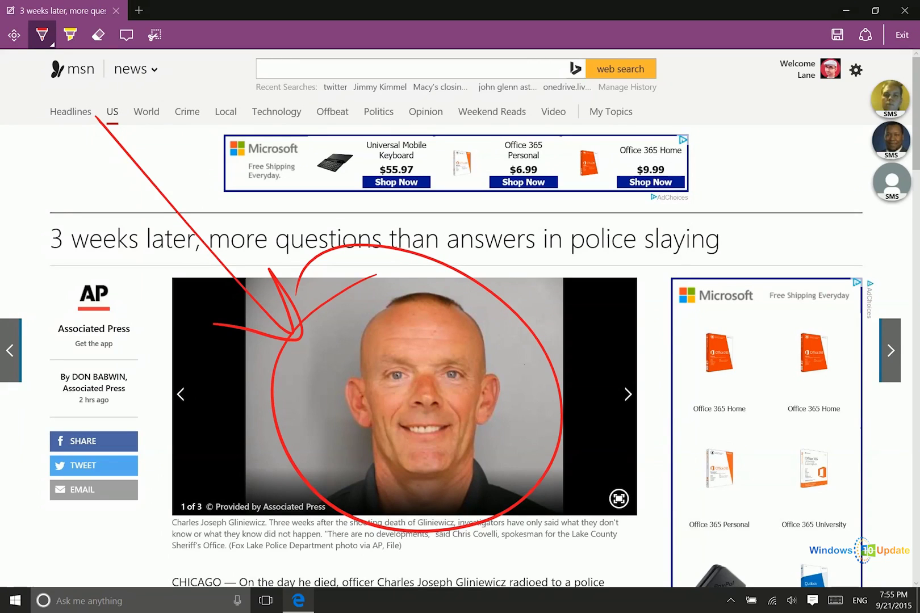
- Handwrite "Bad" in red beside the tail of the arrow that points to the photo
{"action": "mouse_move", "coordinate": [34, 152]}
{"action": "left_mouse_down"}
{"action": "mouse_move", "coordinate": [67, 213]}
{"action": "mouse_move", "coordinate": [56, 170]}
{"action": "mouse_move", "coordinate": [60, 198]}
{"action": "left_mouse_up"}
{"action": "key", "text": "ctrl+z"}
{"action": "key", "text": "ctrl+z"}
{"action": "left_click", "coordinate": [83, 146]}
{"action": "mouse_move", "coordinate": [83, 148]}
{"action": "left_mouse_down"}
{"action": "mouse_move", "coordinate": [97, 152]}
{"action": "mouse_move", "coordinate": [103, 100]}
{"action": "left_mouse_up"}
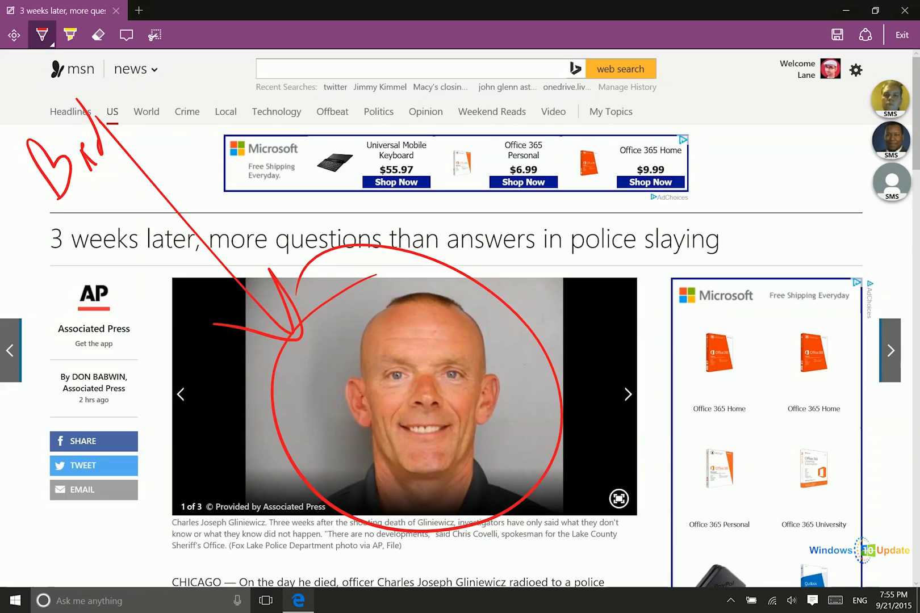
- Draw a red arrow pointing down to the Microsoft ad beside the photo and handwrite "Bigger" next to it
{"action": "left_click_drag", "start_coordinate": [772, 92], "coordinate": [730, 267]}
{"action": "left_click_drag", "start_coordinate": [768, 230], "coordinate": [730, 268]}
{"action": "left_click_drag", "start_coordinate": [726, 216], "coordinate": [732, 268]}
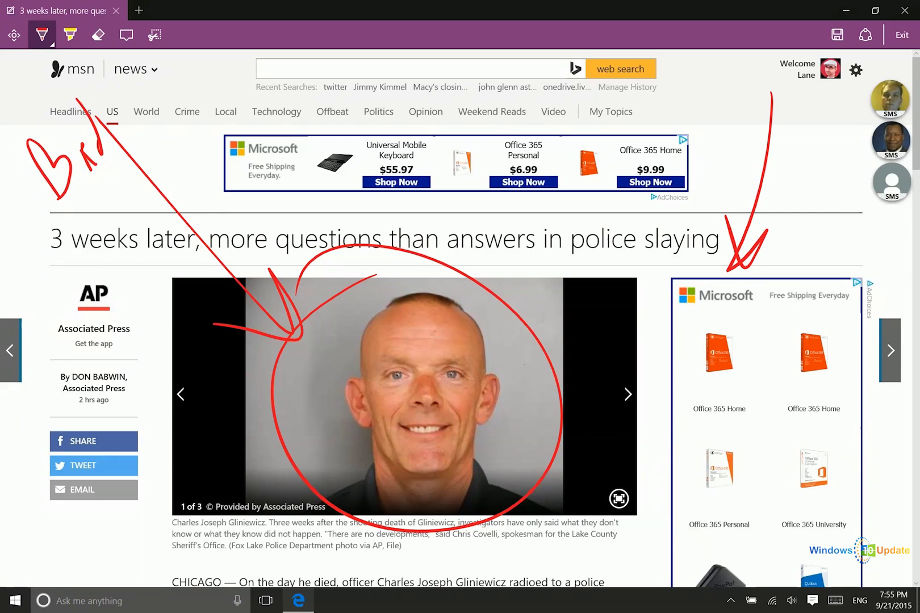
{"action": "mouse_move", "coordinate": [797, 176]}
{"action": "left_mouse_down"}
{"action": "mouse_move", "coordinate": [802, 205]}
{"action": "mouse_move", "coordinate": [832, 200]}
{"action": "left_mouse_up"}
{"action": "mouse_move", "coordinate": [850, 174]}
{"action": "left_mouse_down"}
{"action": "mouse_move", "coordinate": [844, 212]}
{"action": "mouse_move", "coordinate": [877, 157]}
{"action": "left_mouse_up"}
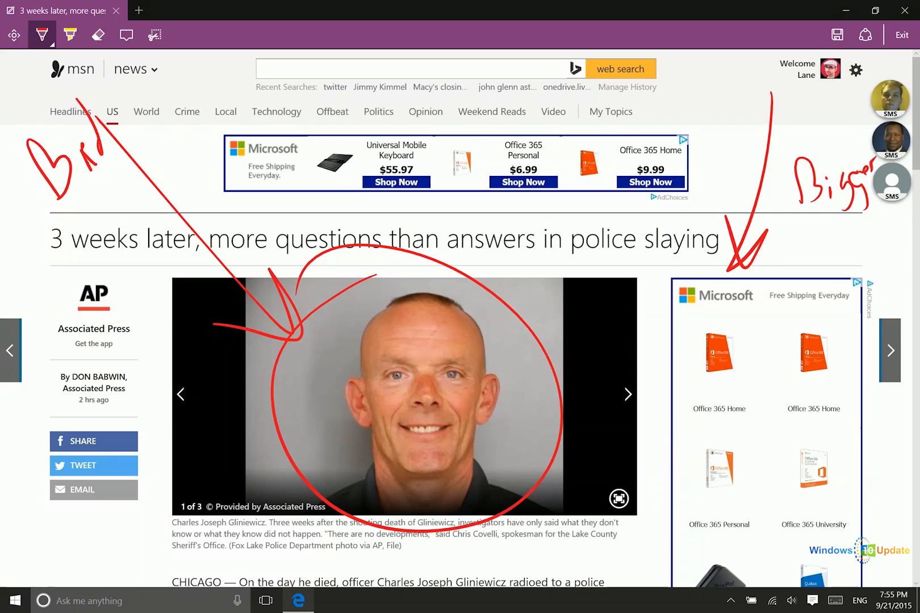
- Look further down the annotated article, choose the typed note tool, and open the sharing options for the web note
{"action": "scroll", "coordinate": [454, 318], "scroll_direction": "down", "scroll_amount": 5}
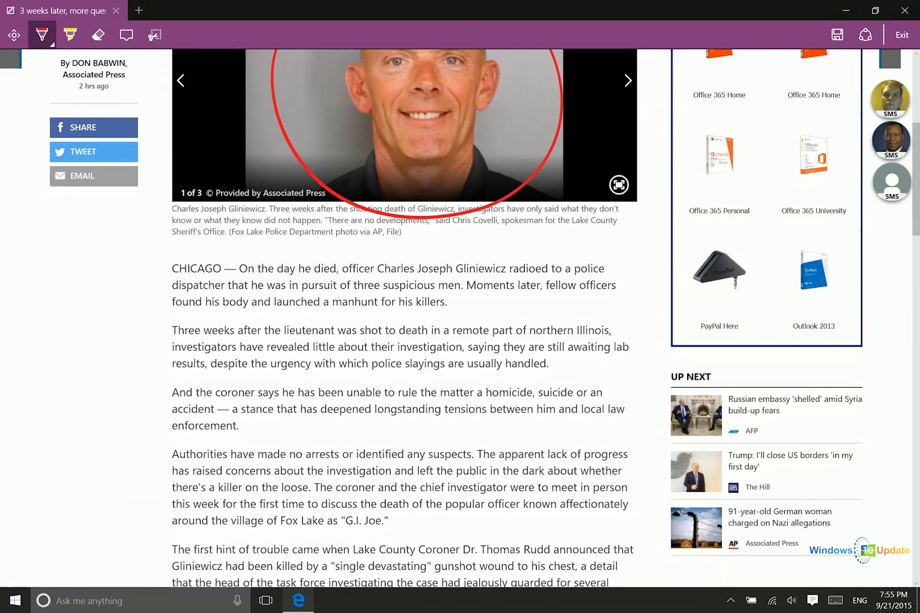
{"action": "scroll", "coordinate": [455, 318], "scroll_direction": "down", "scroll_amount": 6}
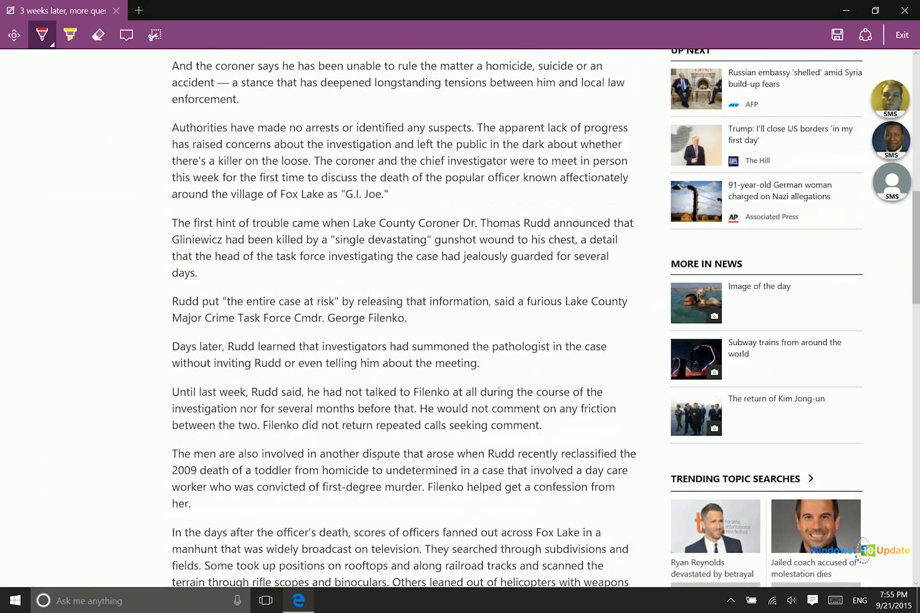
{"action": "left_click", "coordinate": [126, 34]}
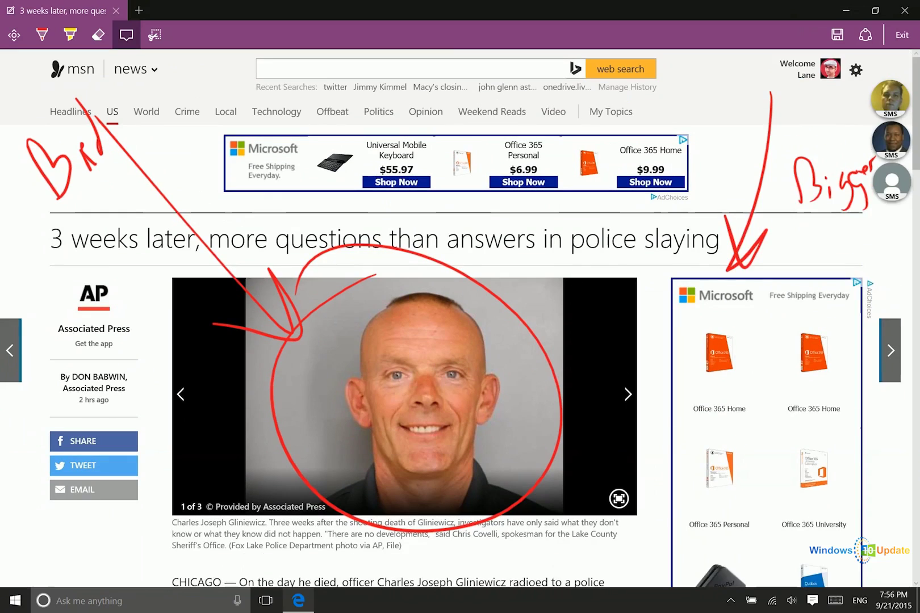
{"action": "key", "text": "super+h"}
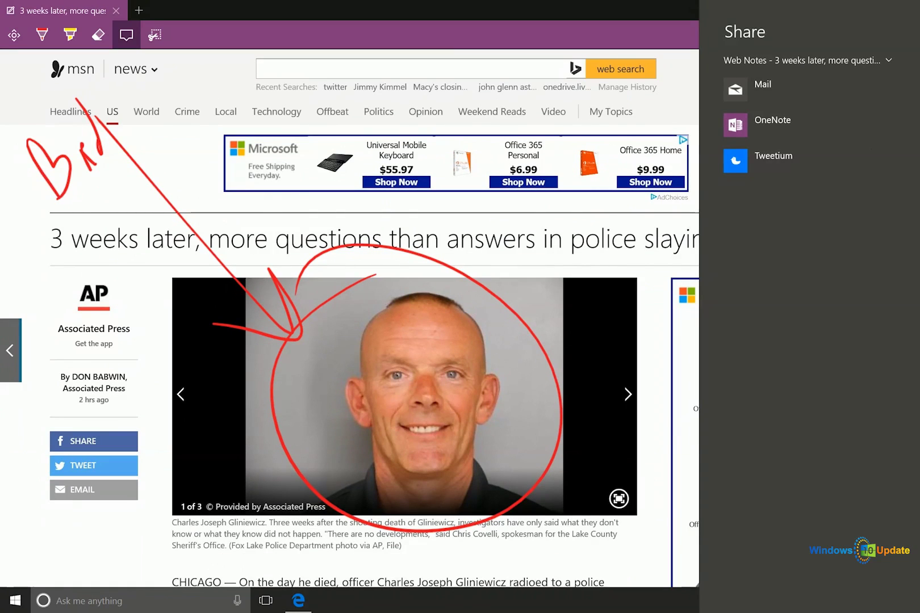